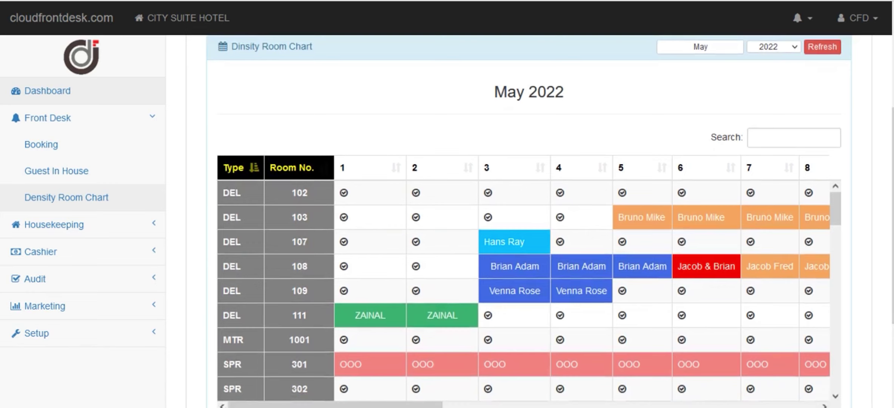
Open the density room chart and look over the room rows and daily occupancy for May 2022
scroll(528, 226, "up", 3)
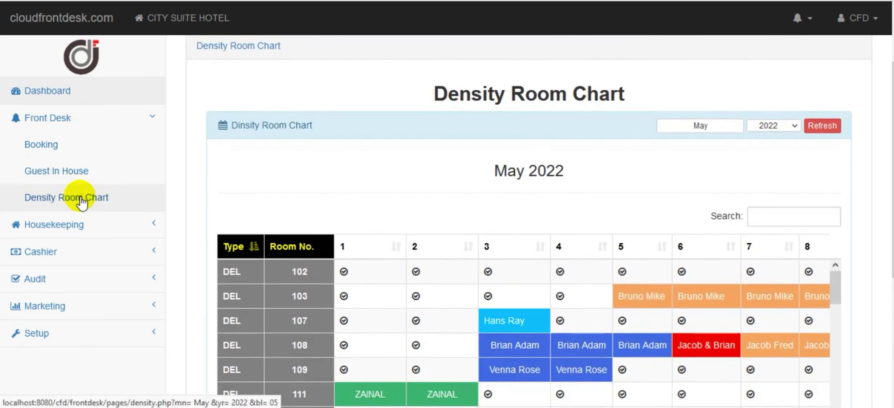
left_click(80, 203)
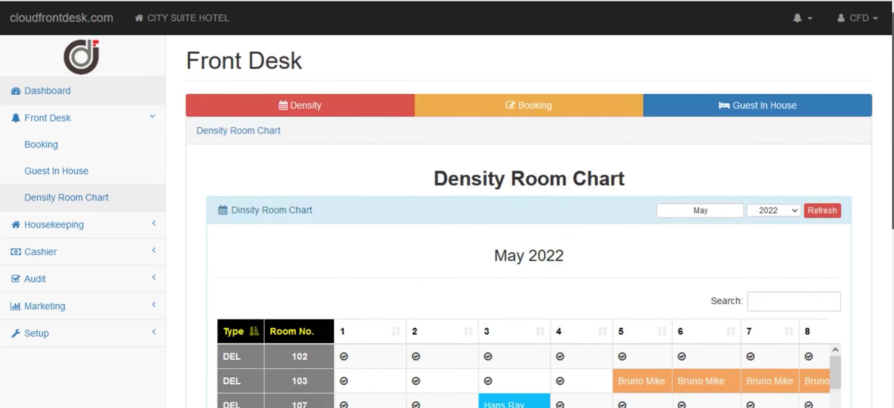
left_click_drag(889, 100, 892, 214)
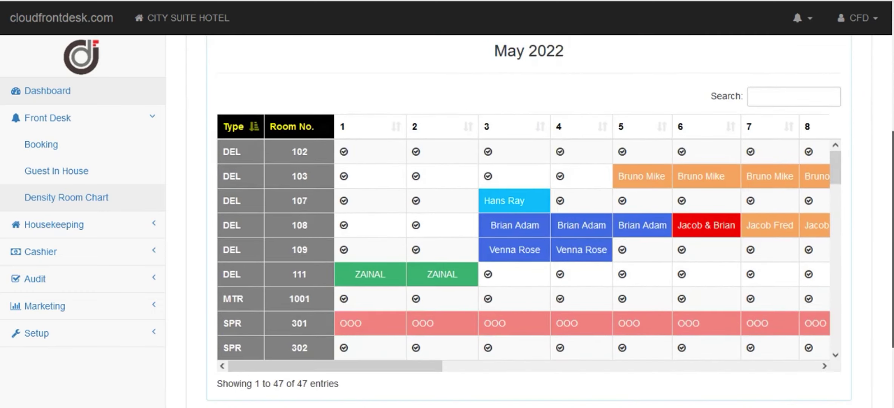
left_click_drag(892, 214, 892, 162)
left_click_drag(892, 134, 891, 190)
left_click_drag(835, 159, 836, 126)
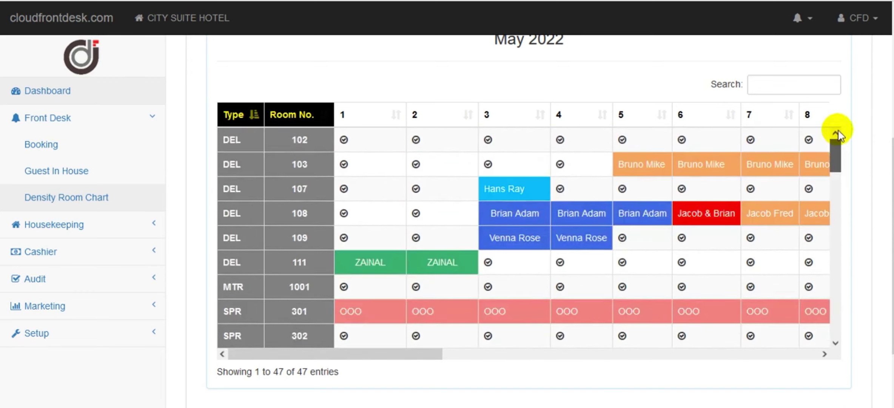
scroll(849, 162, "up", 3)
mouse_move(835, 239)
left_mouse_down()
mouse_move(834, 258)
mouse_move(838, 226)
left_mouse_up()
left_click_drag(893, 240, 893, 258)
mouse_move(838, 206)
left_mouse_down()
mouse_move(833, 224)
mouse_move(835, 195)
left_mouse_up()
left_click_drag(893, 196, 893, 226)
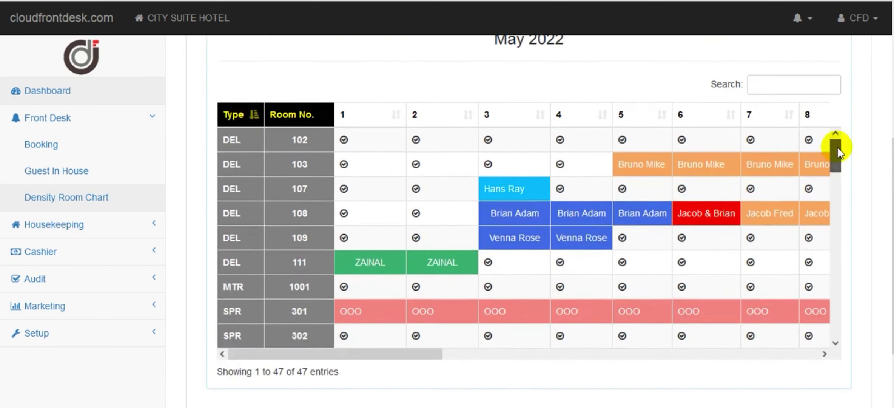
left_click_drag(893, 282, 893, 166)
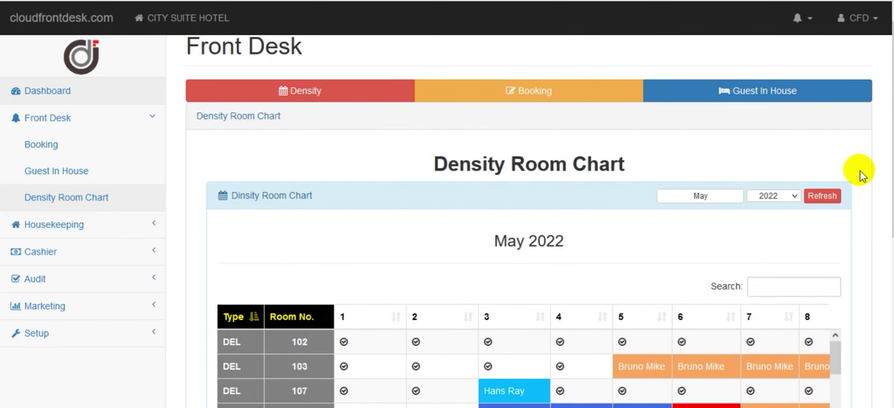
Set the density room chart to May 2022 and refresh it
left_click(722, 198)
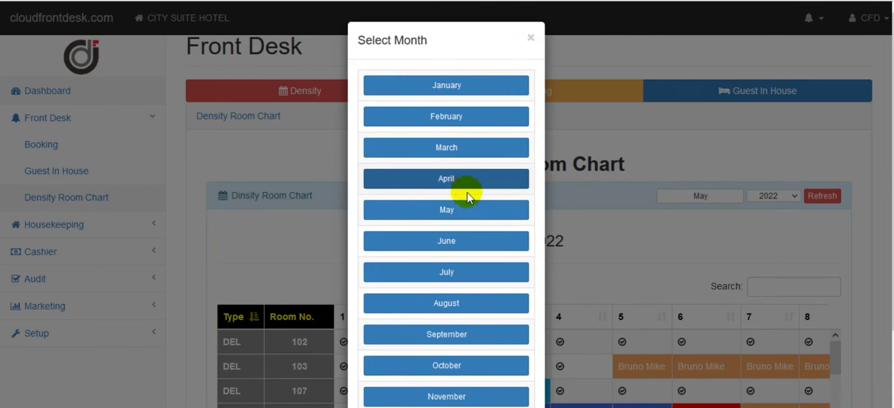
left_click(464, 212)
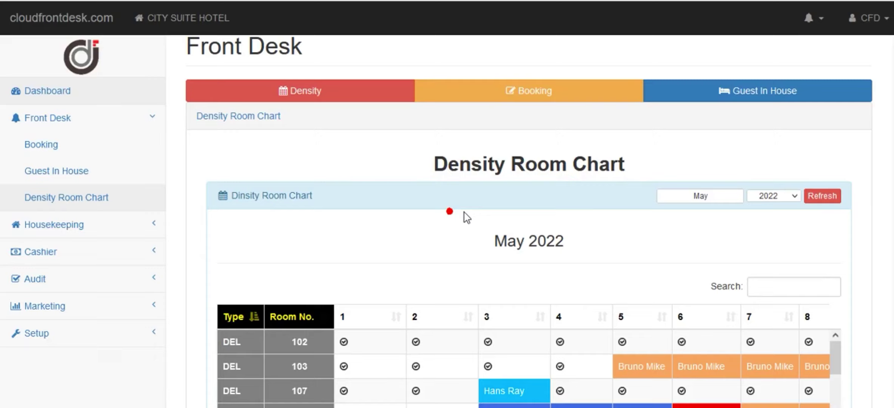
left_click(770, 195)
left_click(767, 215)
left_click(818, 200)
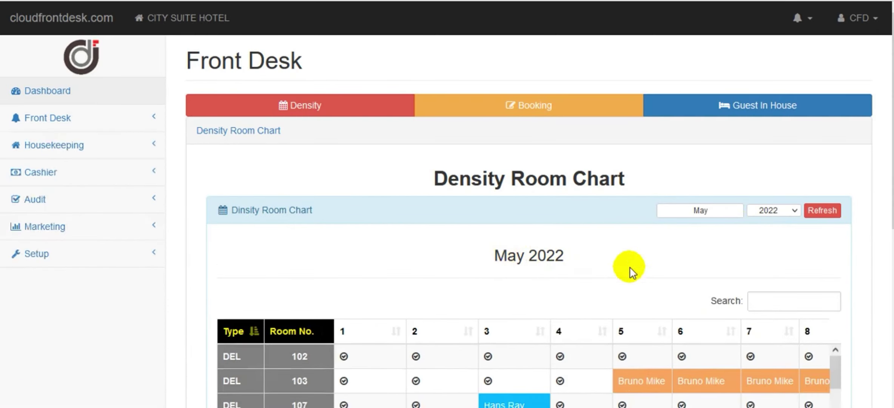
Examine the refreshed chart's room types, room numbers and guest bookings for the first days of the month
scroll(528, 226, "down", 5)
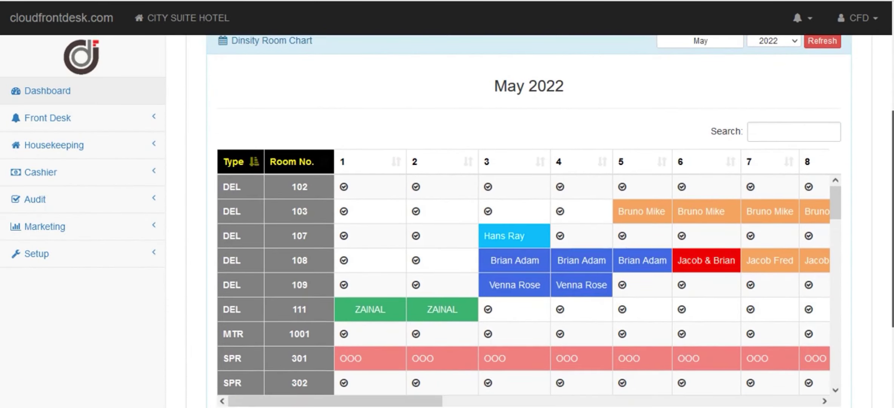
scroll(221, 115, "up", 2)
scroll(221, 116, "down", 3)
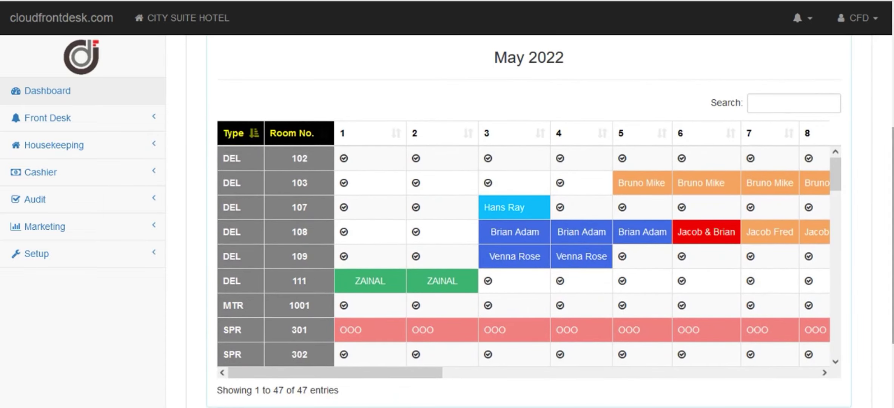
left_click_drag(892, 151, 892, 129)
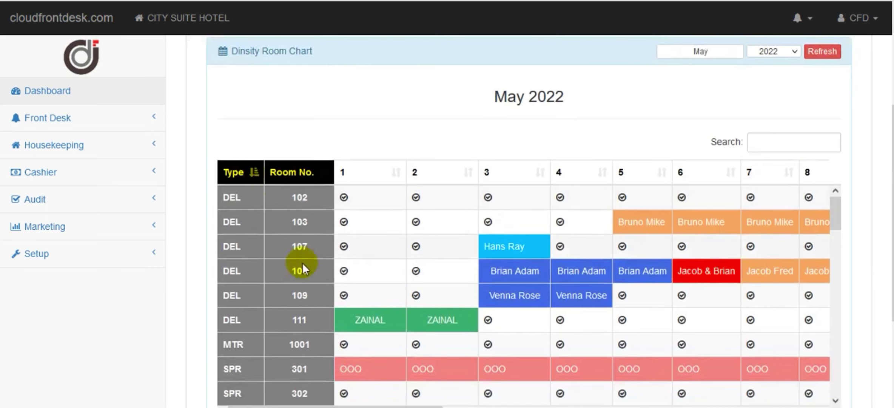
left_click_drag(892, 212, 892, 184)
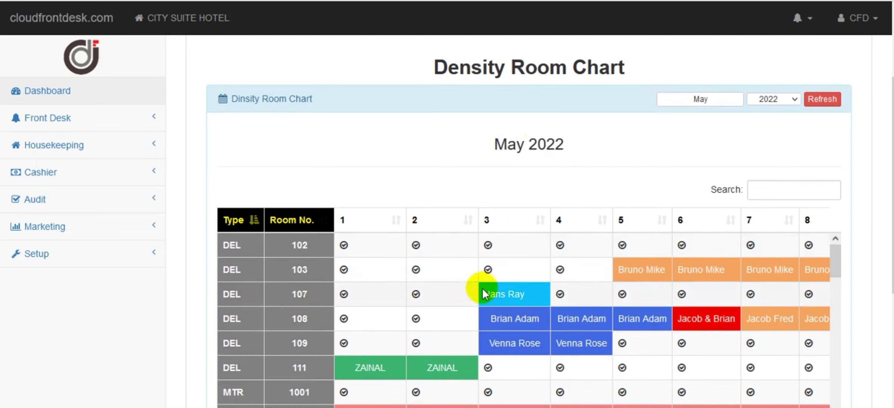
left_click(528, 301)
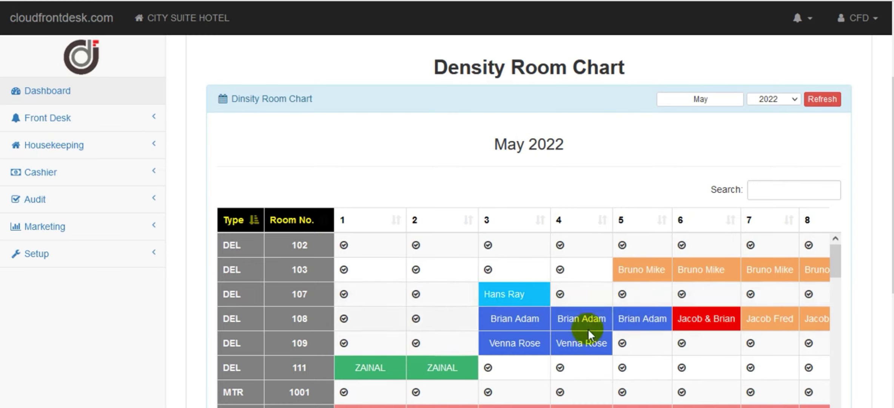
mouse_move(892, 210)
left_mouse_down()
mouse_move(893, 175)
mouse_move(893, 220)
left_mouse_up()
View the front desk booking list and the list of guests in house
left_click(57, 126)
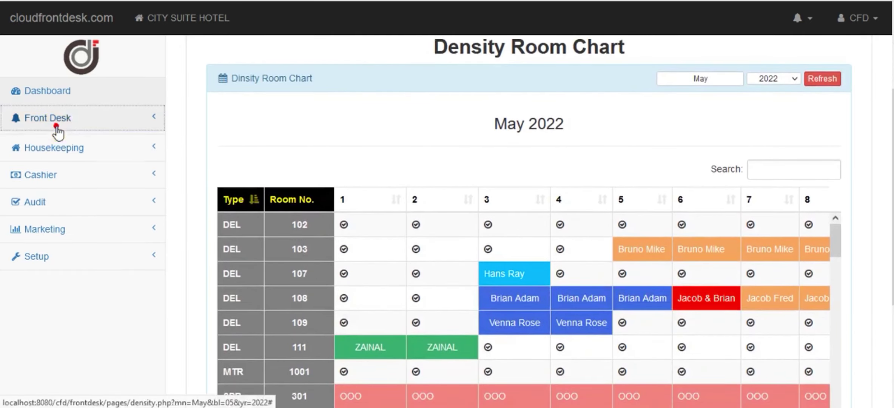
left_click(60, 145)
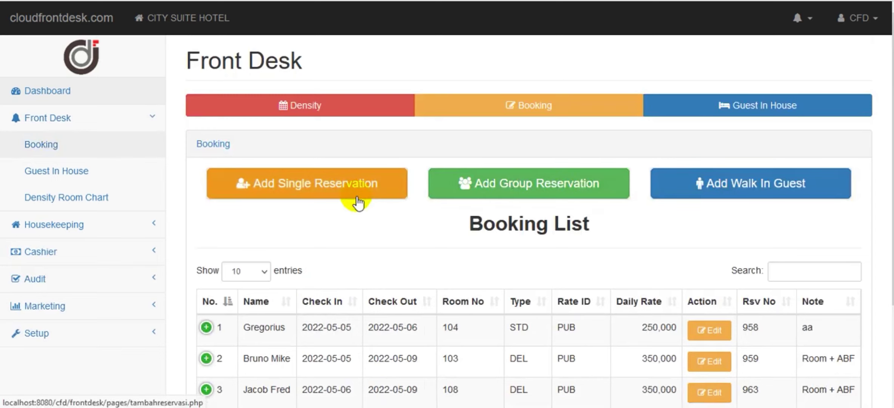
left_click(76, 174)
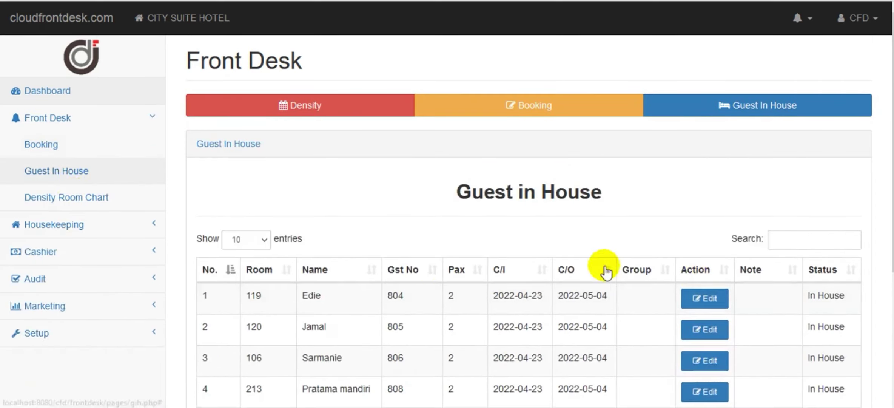
Return to the density room chart and compare its coloured cells with the room status legend
left_click(62, 199)
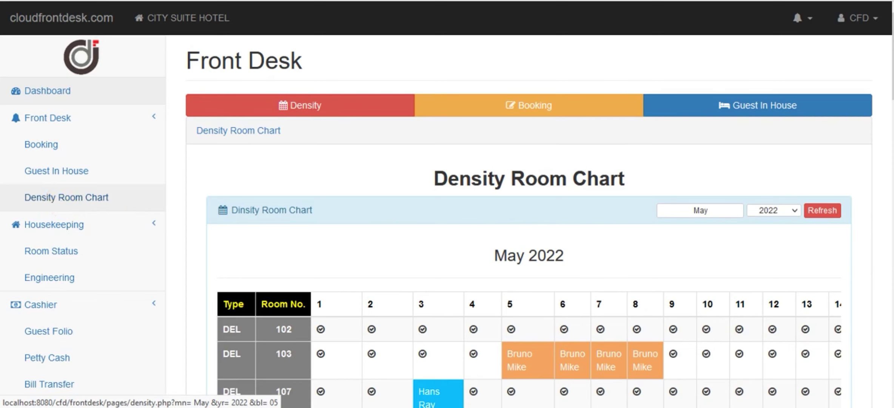
scroll(890, 66, "down", 3)
scroll(550, 221, "down", 1)
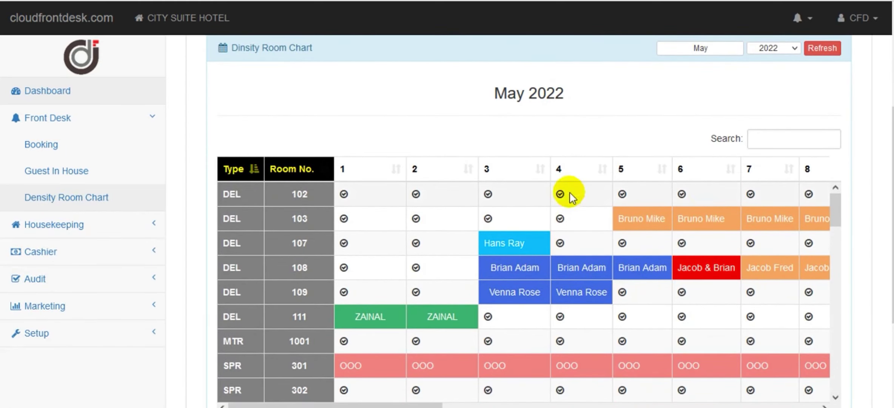
mouse_move(892, 205)
left_mouse_down()
mouse_move(892, 183)
mouse_move(892, 202)
left_mouse_up()
left_click_drag(835, 214, 836, 201)
left_click_drag(892, 196, 892, 254)
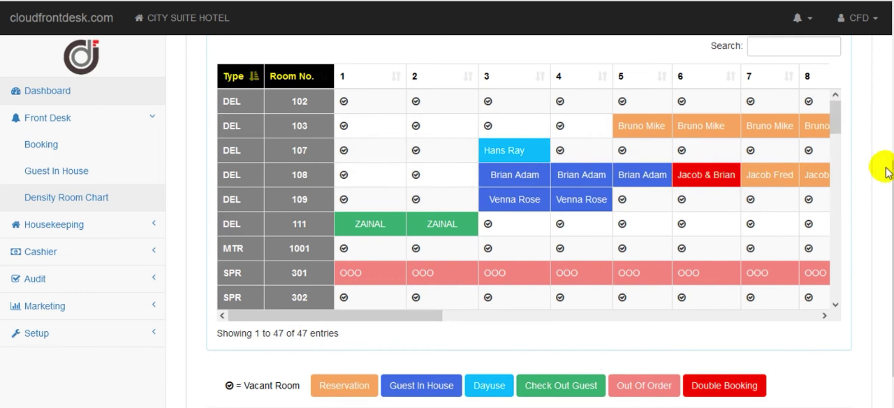
scroll(885, 172, "up", 1)
scroll(885, 172, "down", 2)
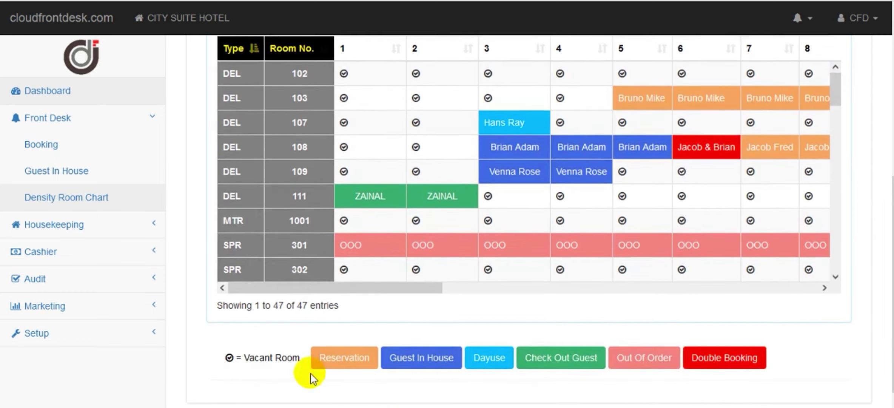
scroll(876, 241, "up", 4)
mouse_move(835, 221)
left_mouse_down()
mouse_move(837, 230)
mouse_move(838, 221)
left_mouse_up()
left_click_drag(893, 206, 892, 203)
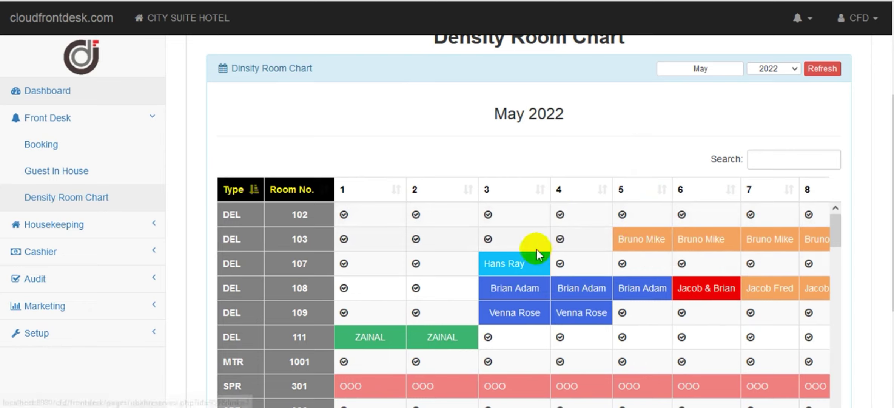
Inspect the room and date details of the day-use, in-house, reserved, checked-out and out-of-order cells in the chart
mouse_move(497, 264)
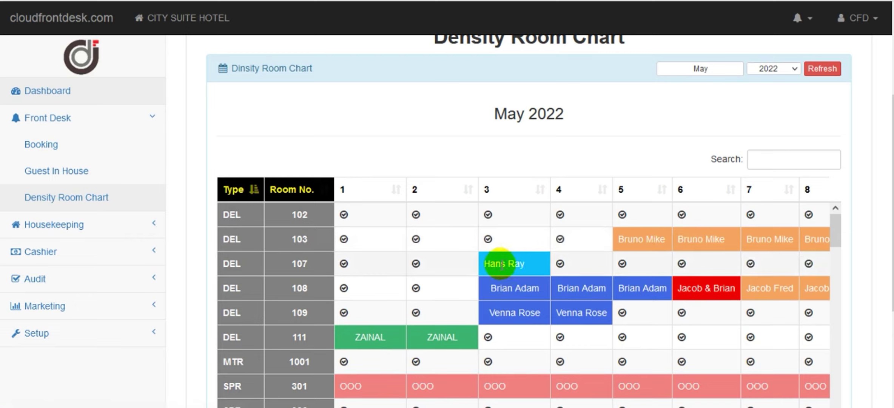
scroll(473, 271, "down", 1)
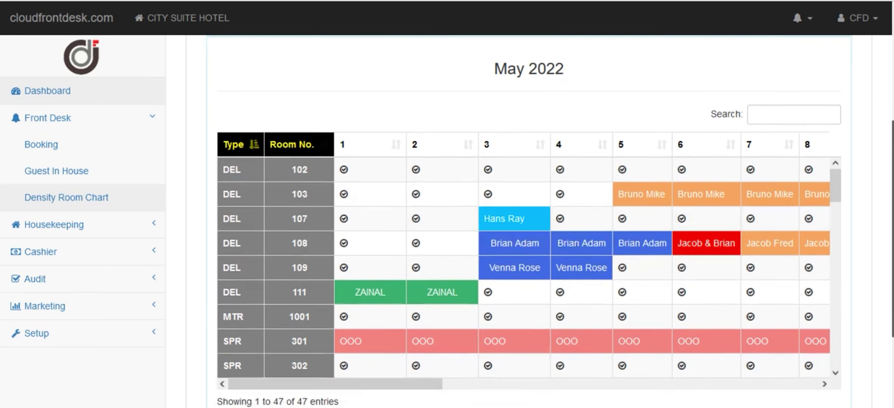
mouse_move(516, 217)
mouse_move(503, 250)
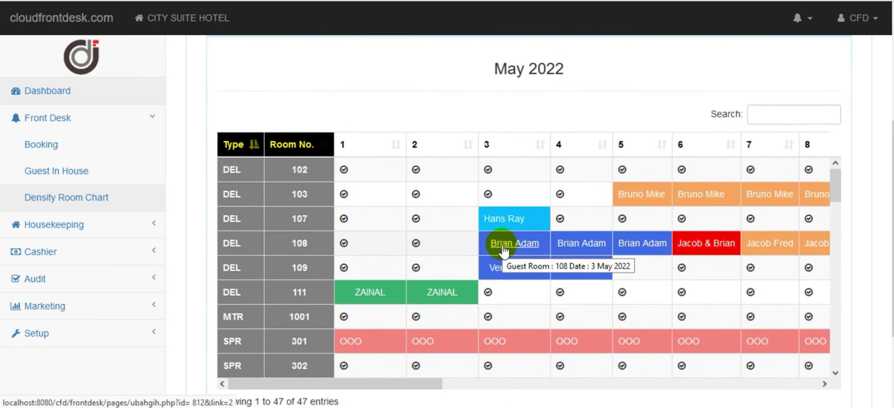
mouse_move(576, 249)
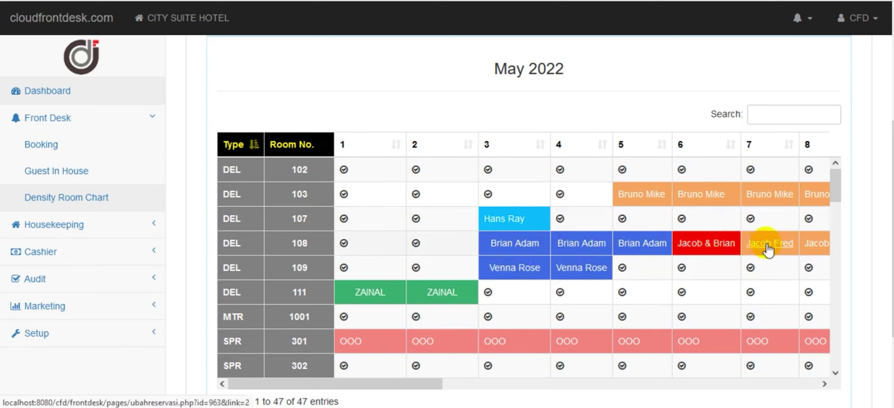
mouse_move(768, 249)
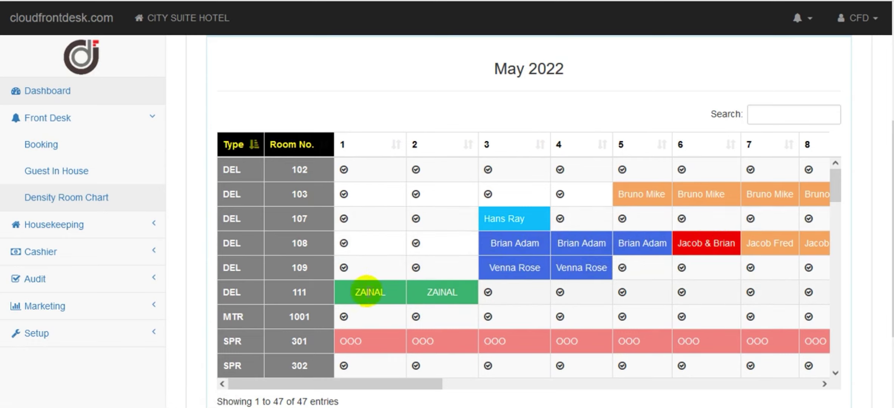
mouse_move(368, 292)
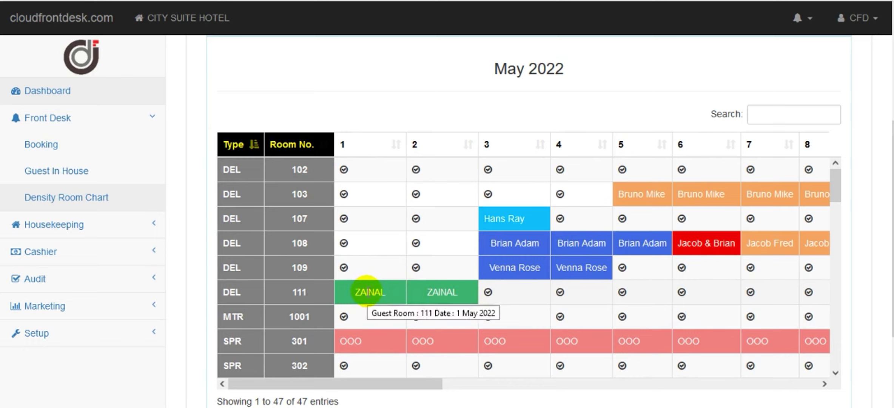
mouse_move(420, 348)
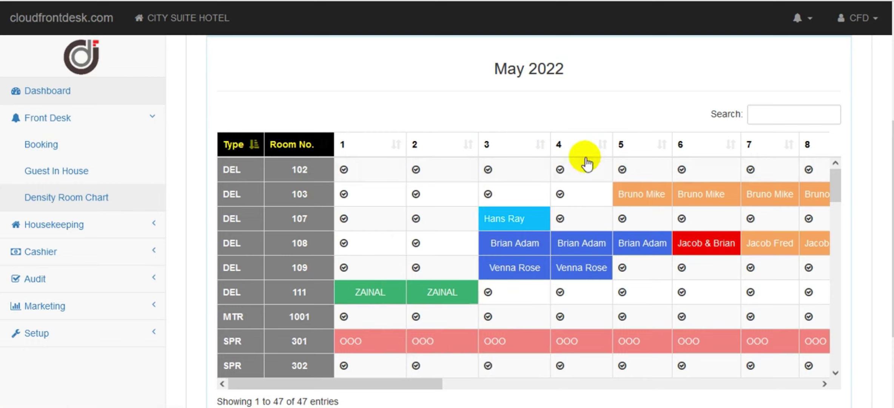
Open the in-house guest record for room 108 from its 3 May cell and review the stay information
left_click(505, 245)
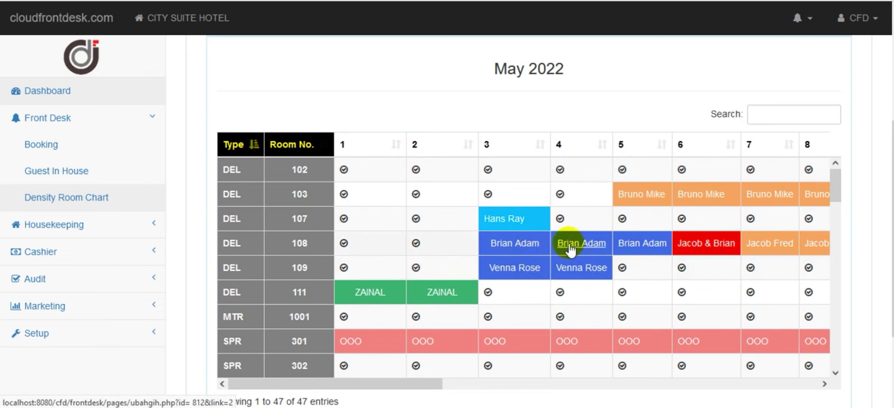
left_click(530, 244)
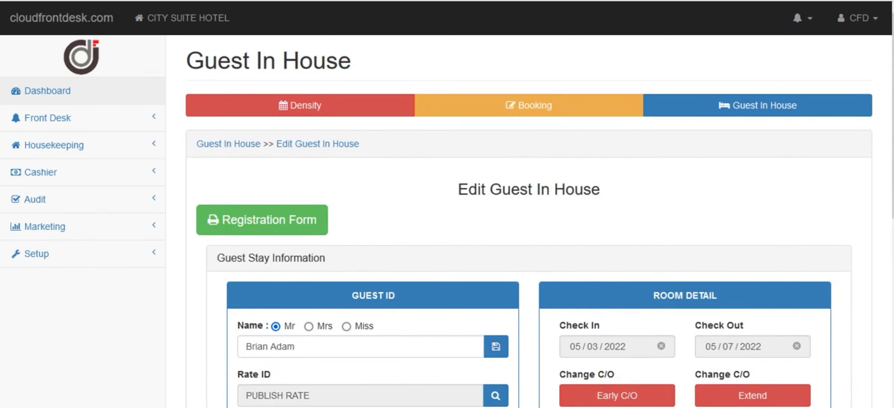
scroll(529, 243, "down", 5)
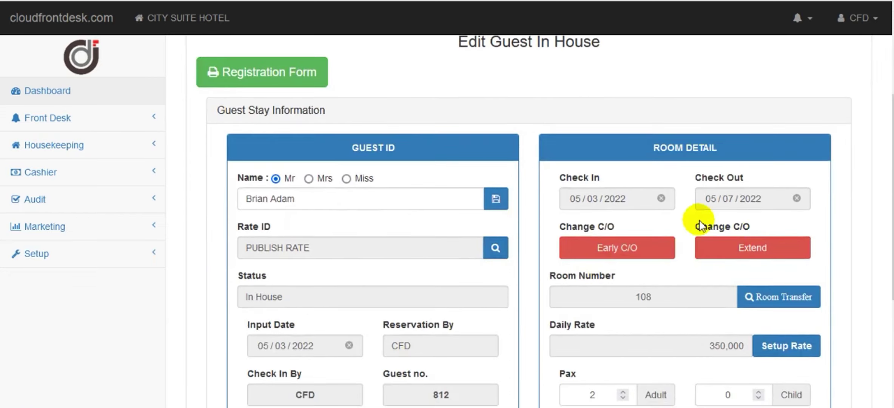
scroll(490, 170, "up", 3)
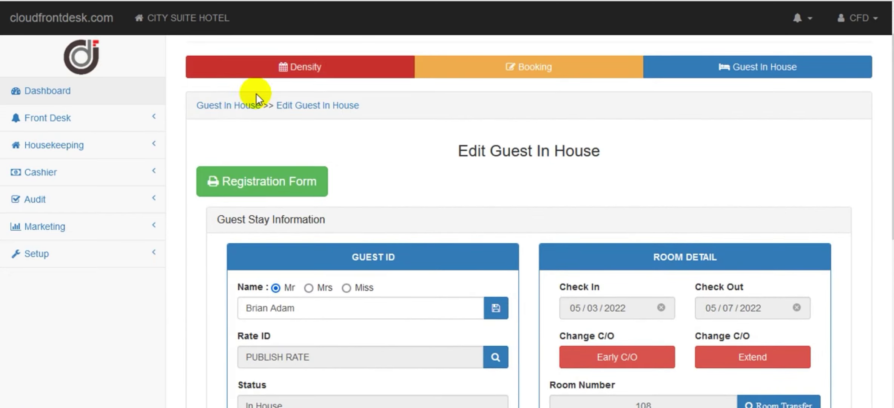
Return to the density room chart, open the reservation for room 103 from its 5 May cell and review the reservation data
left_click(304, 67)
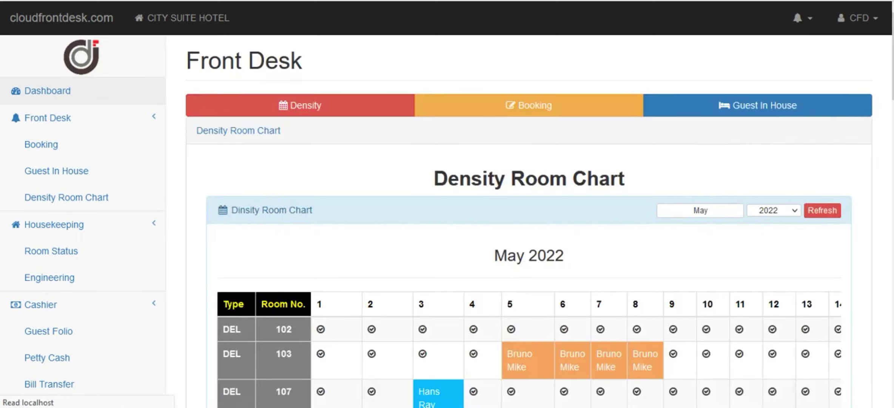
scroll(742, 140, "down", 5)
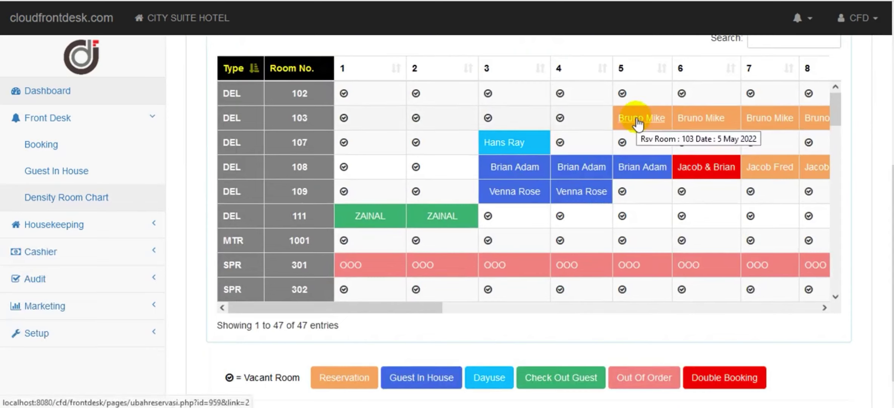
left_click(637, 123)
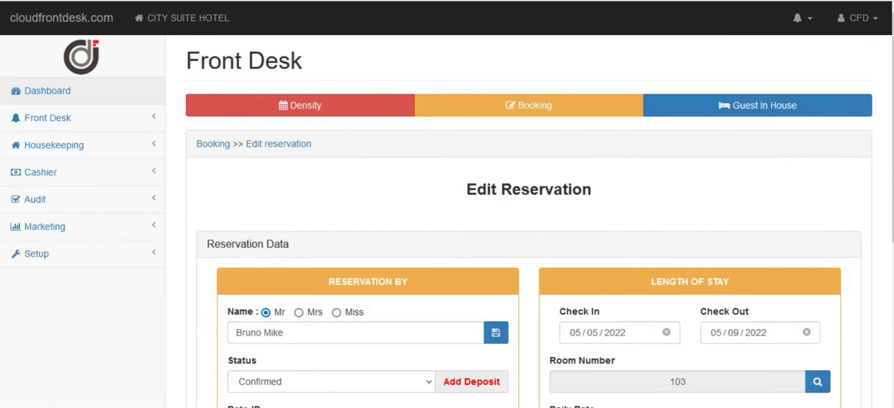
scroll(569, 193, "down", 4)
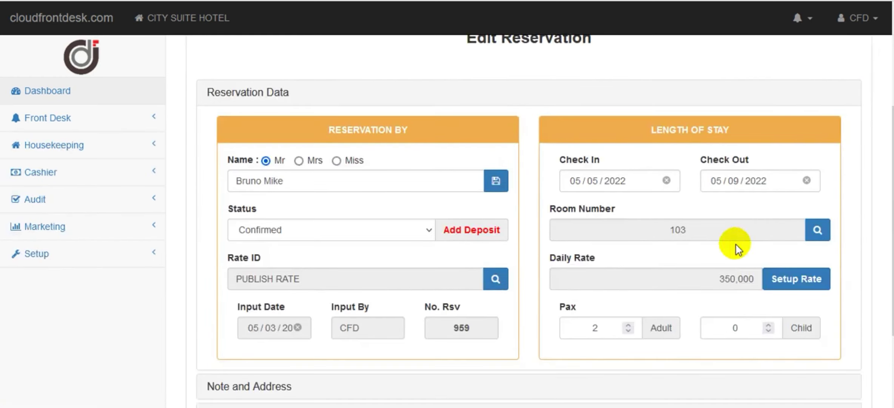
scroll(736, 244, "up", 4)
Go back to the density room chart and inspect both records behind room 108's double booking on 6 May, closing the details when done
left_click(290, 99)
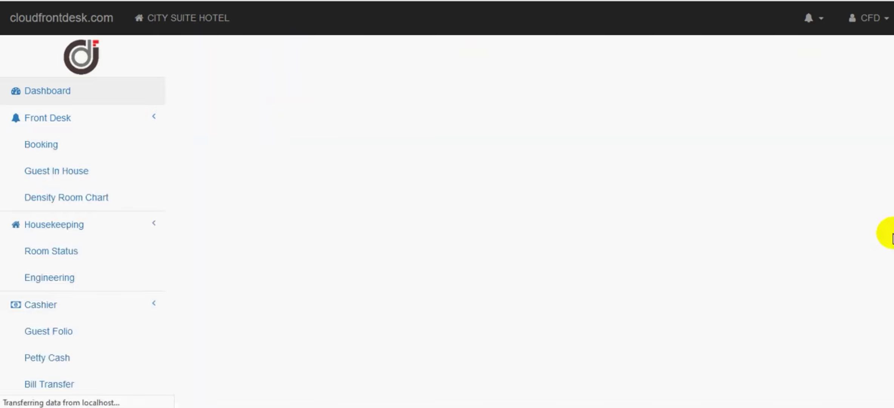
scroll(728, 130, "down", 5)
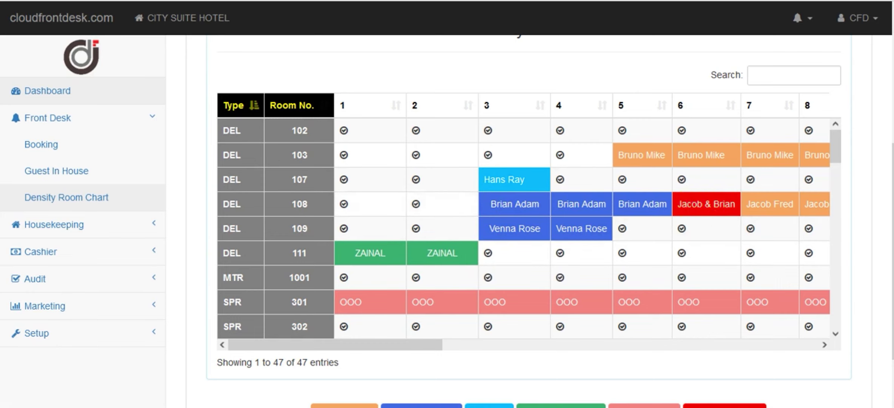
scroll(690, 205, "down", 2)
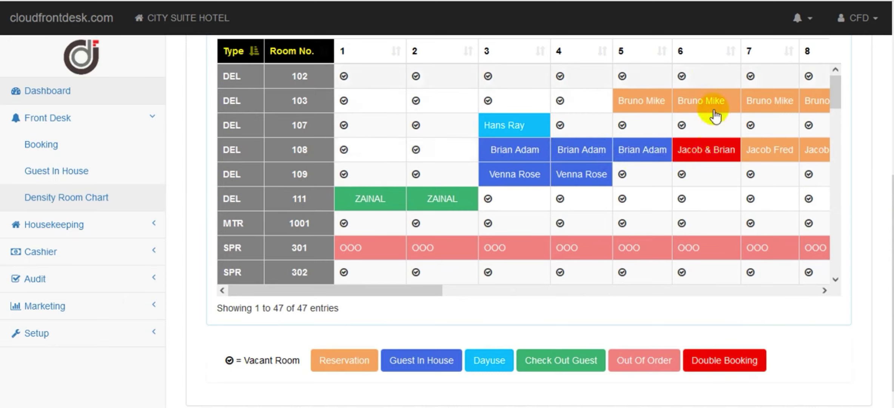
left_click(686, 150)
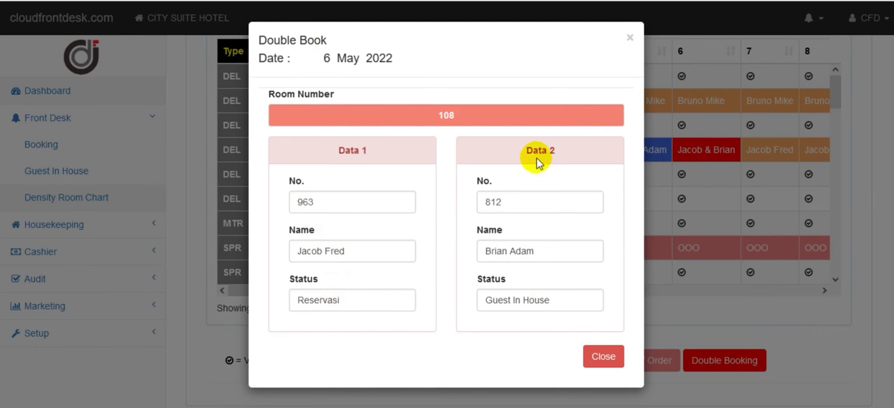
left_click(602, 364)
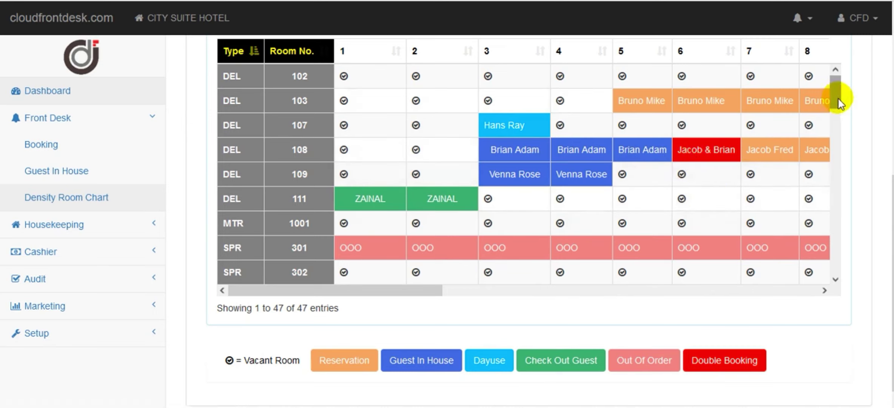
Look over the May 2022 room chart, examining the room rows, their daily status cells and the colour legend
mouse_move(838, 99)
left_mouse_down()
mouse_move(842, 116)
mouse_move(845, 89)
mouse_move(828, 216)
mouse_move(819, 213)
mouse_move(814, 87)
mouse_move(835, 99)
mouse_move(834, 88)
left_mouse_up()
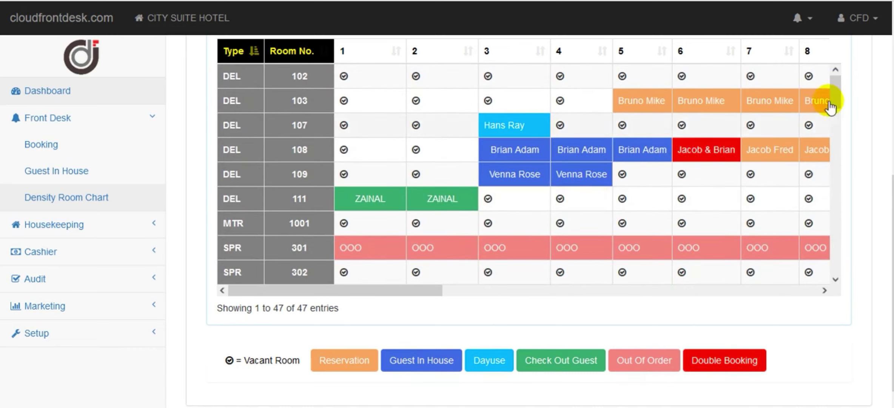
mouse_move(835, 91)
left_mouse_down()
mouse_move(839, 99)
mouse_move(838, 91)
left_mouse_up()
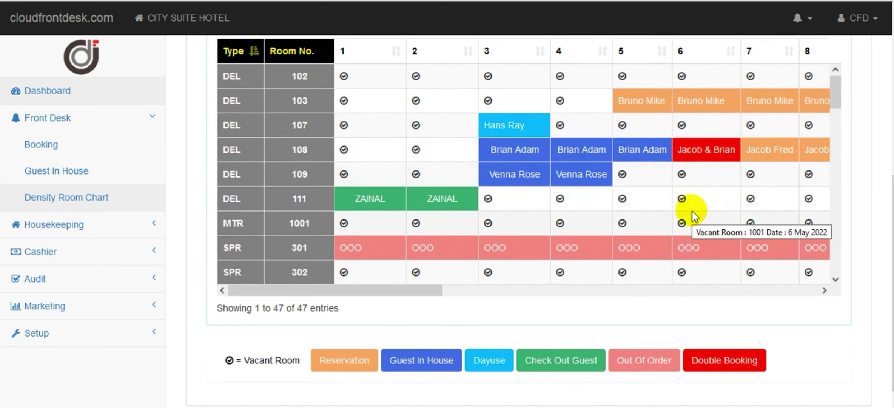
mouse_move(716, 170)
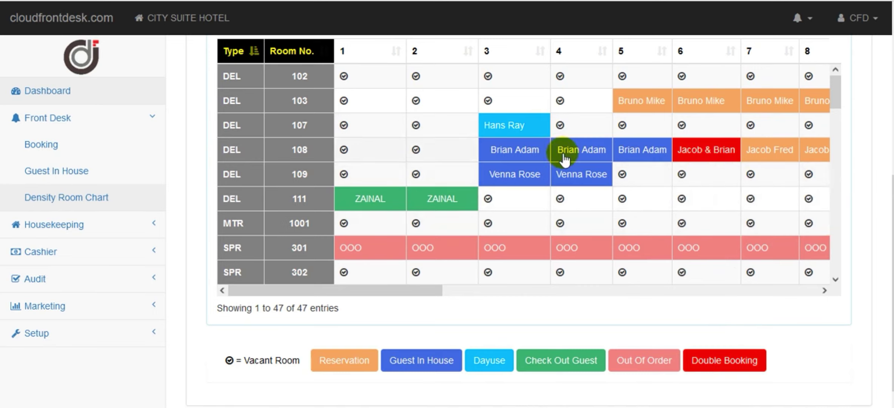
mouse_move(500, 121)
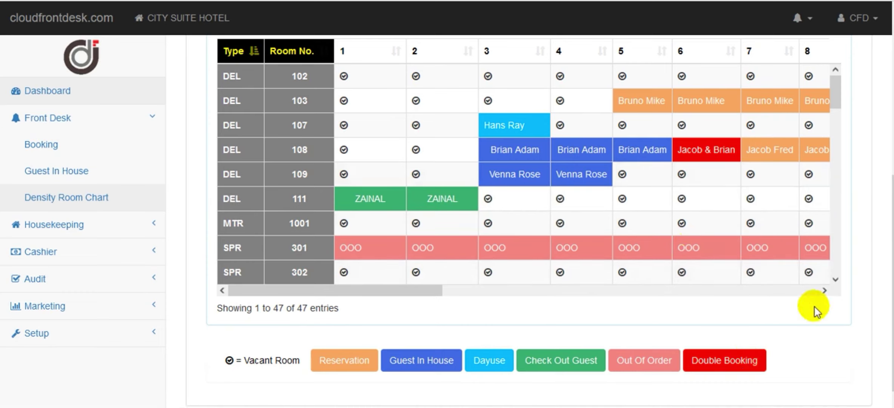
scroll(878, 190, "up", 3)
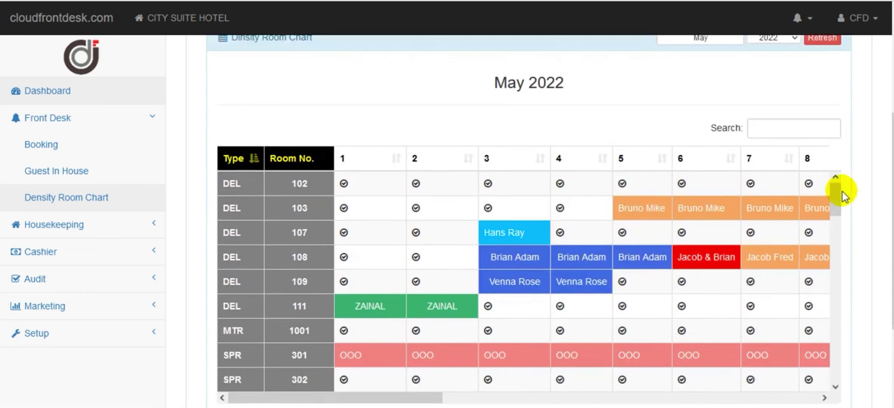
scroll(843, 195, "up", 2)
scroll(842, 195, "down", 2)
left_click_drag(834, 190, 828, 166)
scroll(829, 166, "up", 2)
scroll(828, 166, "down", 2)
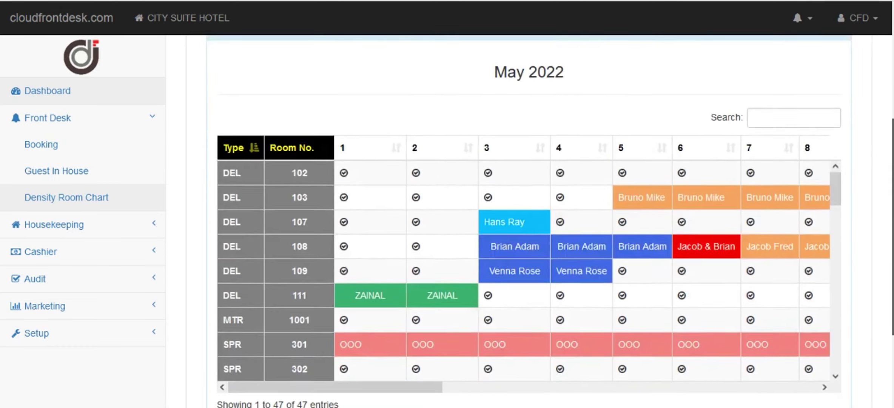
scroll(833, 188, "down", 2)
left_click_drag(833, 100, 838, 76)
scroll(878, 171, "up", 3)
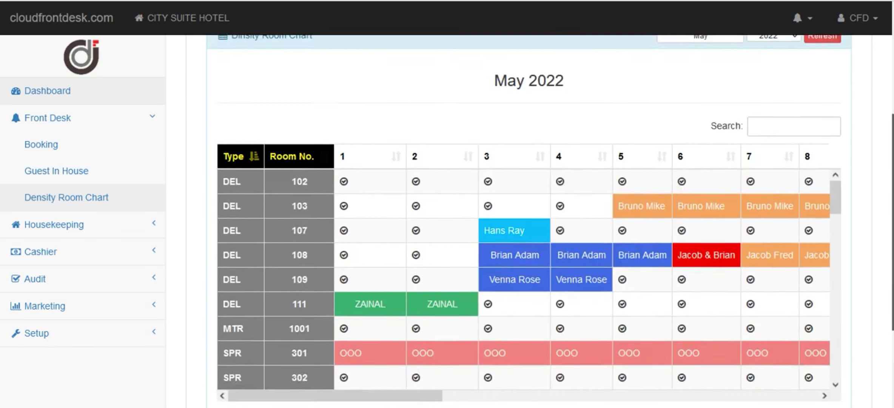
scroll(528, 218, "up", 1)
scroll(528, 218, "down", 2)
left_click_drag(831, 180, 857, 160)
scroll(858, 160, "up", 3)
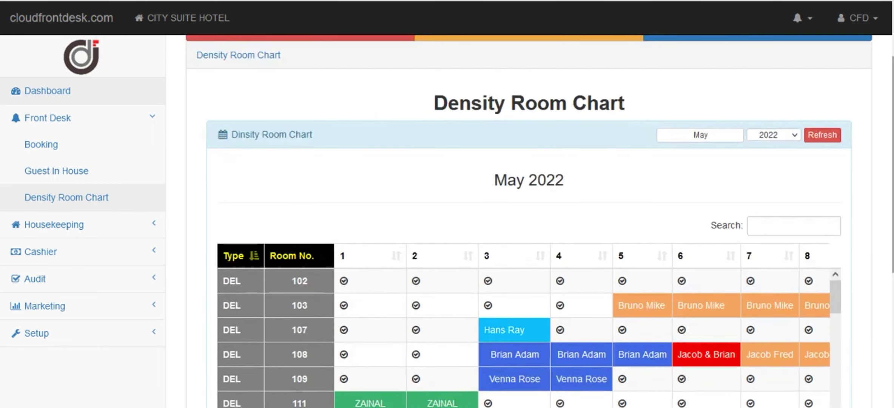